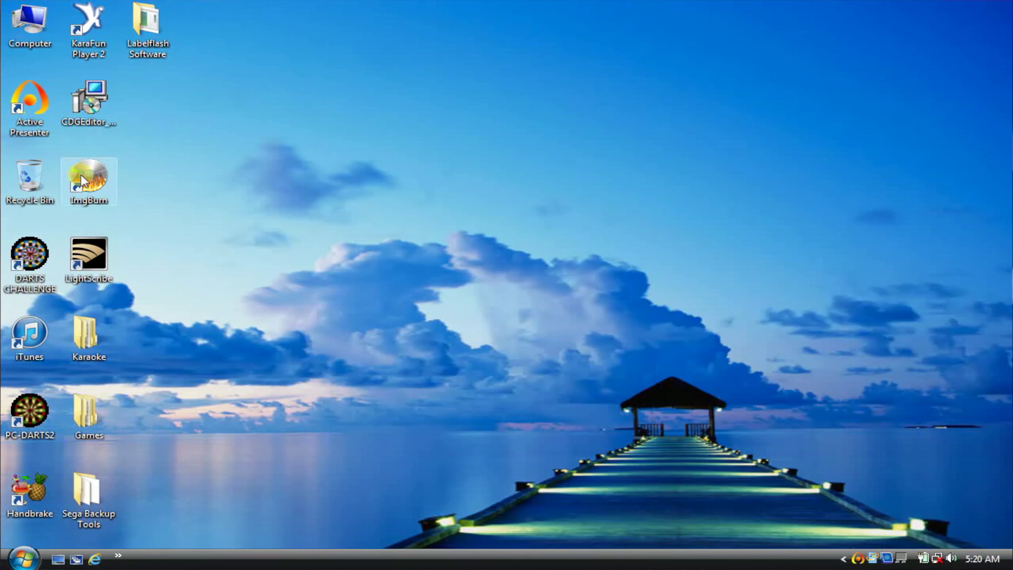
Launch ImgBurn and switch to Read mode for the B_RANGERS disc in the Optiarc drive
click(82, 181)
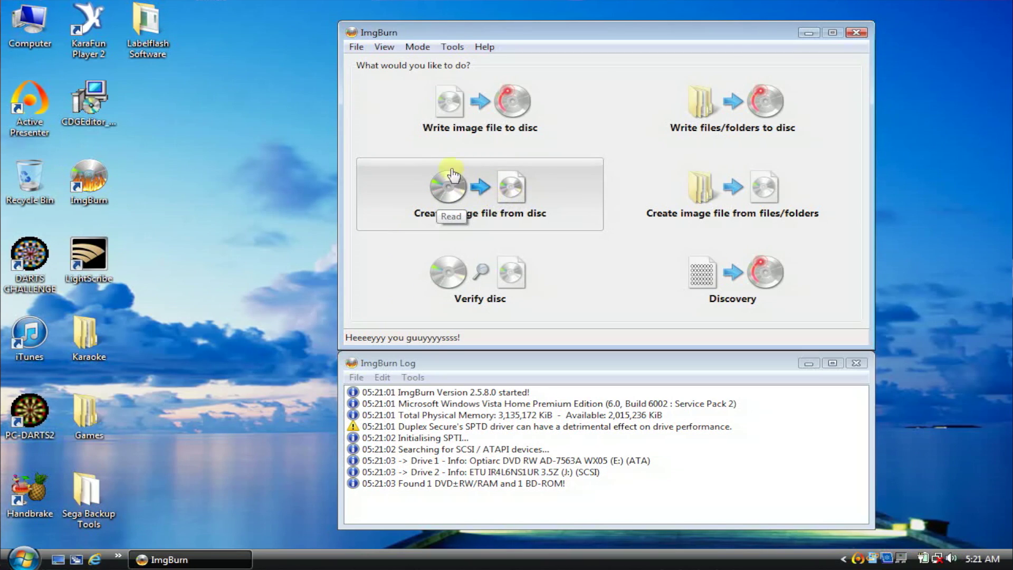
click(418, 48)
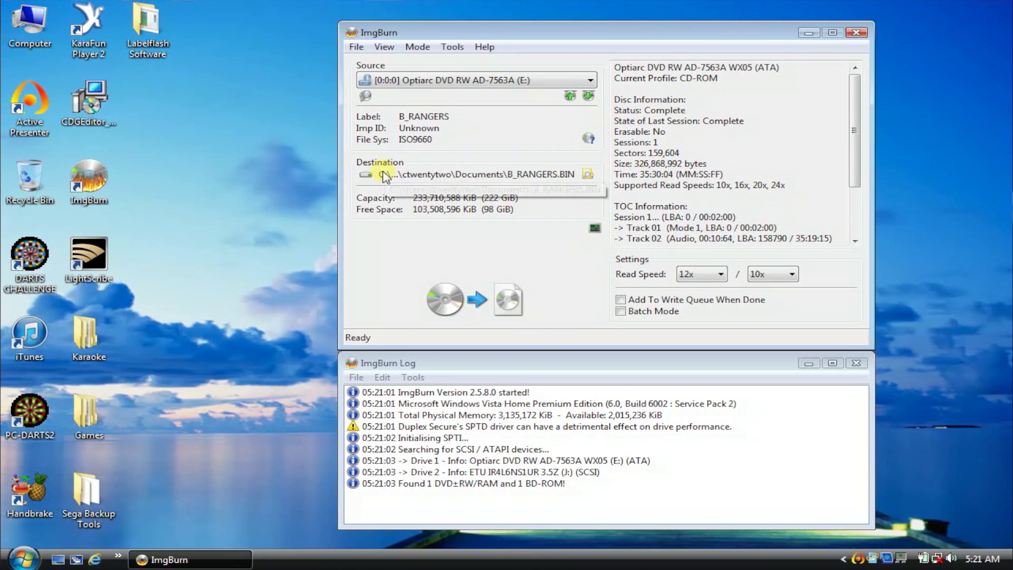
Change the B_RANGERS.BIN save location from Documents to the Desktop
click(587, 176)
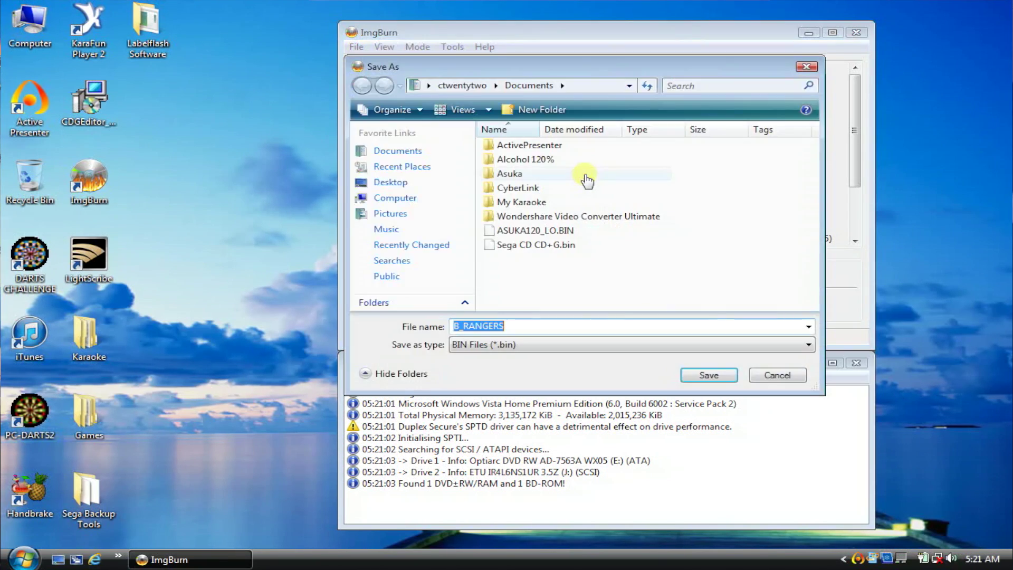
click(401, 189)
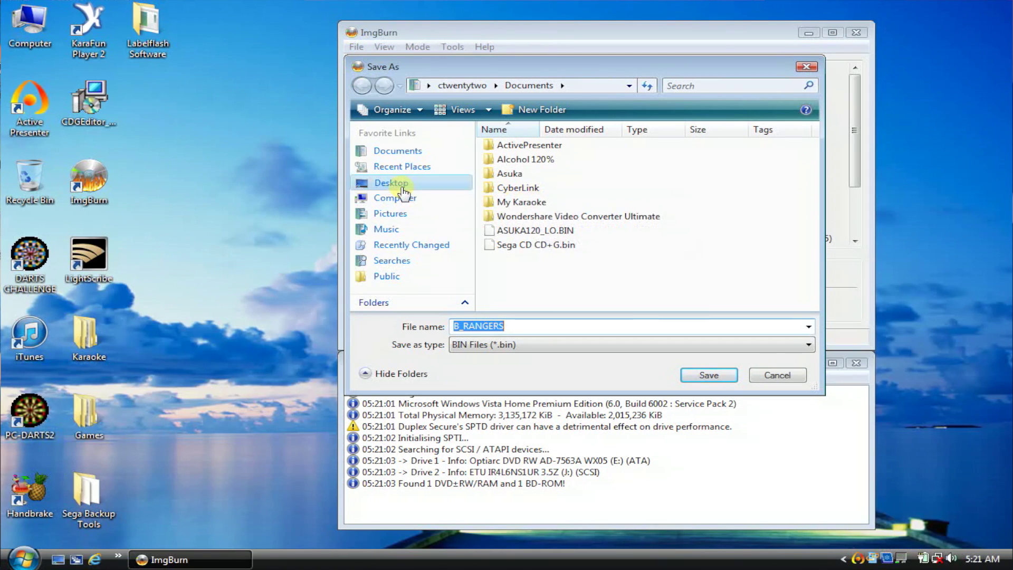
click(692, 374)
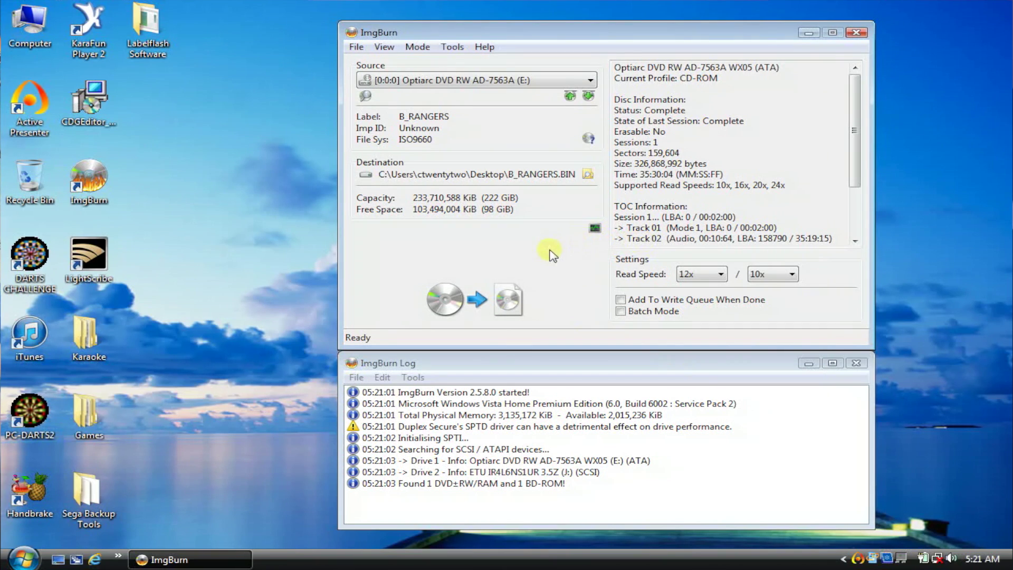
Read the B_RANGERS disc into the Desktop image and dismiss the completion message
click(514, 305)
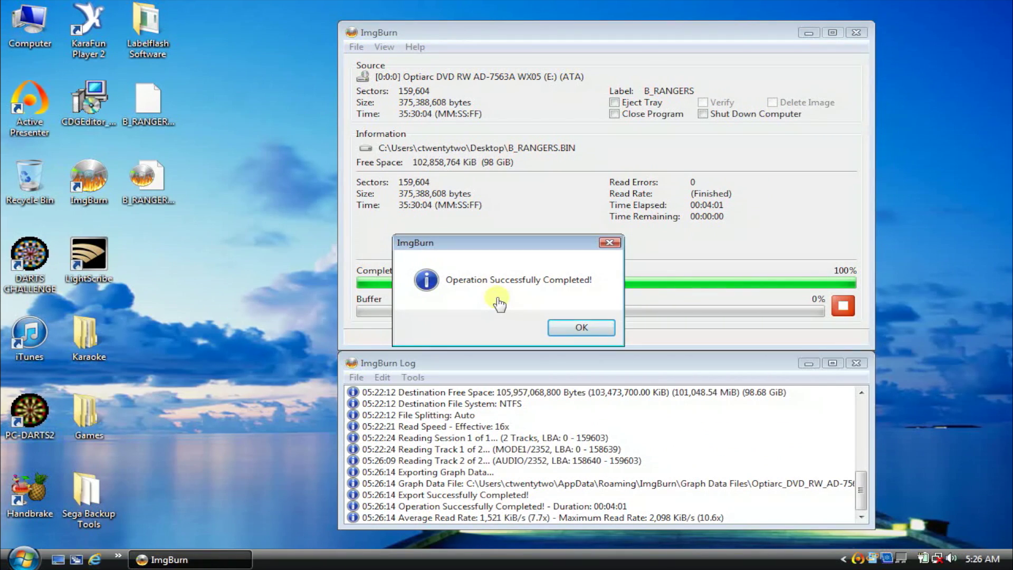
click(560, 330)
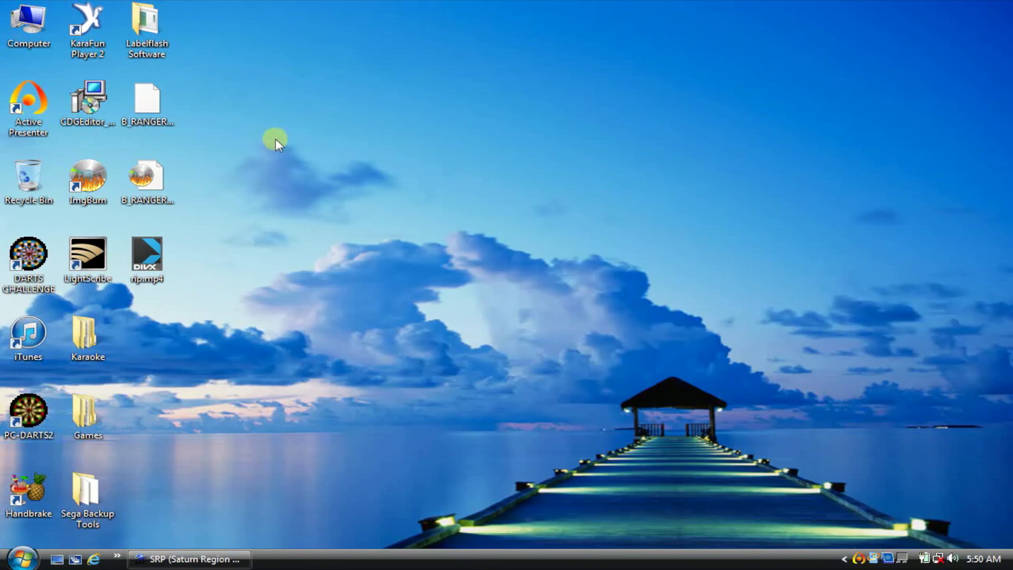
Bring up SRP and load B_RANGERS.BIN into it
click(204, 559)
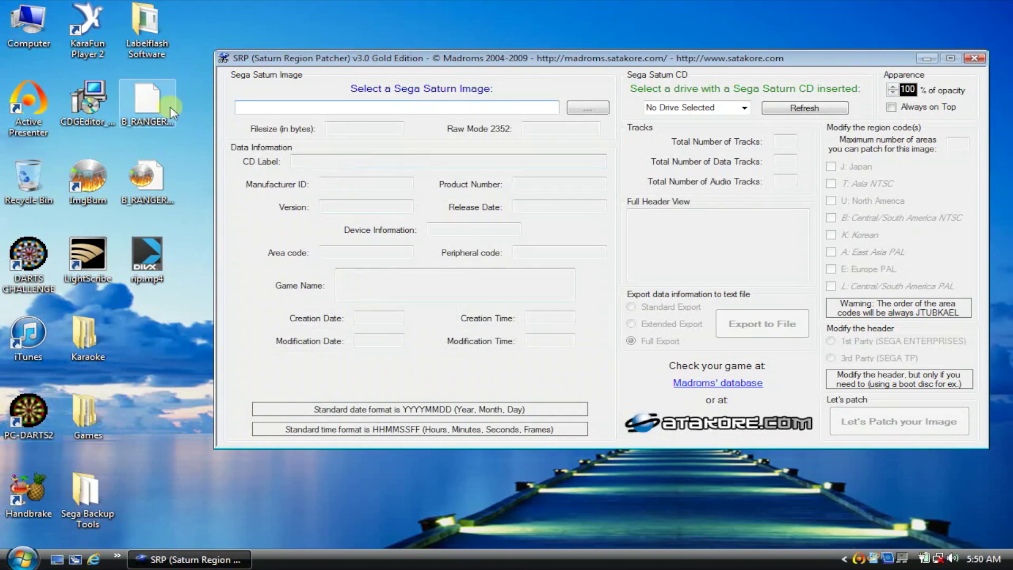
click(154, 105)
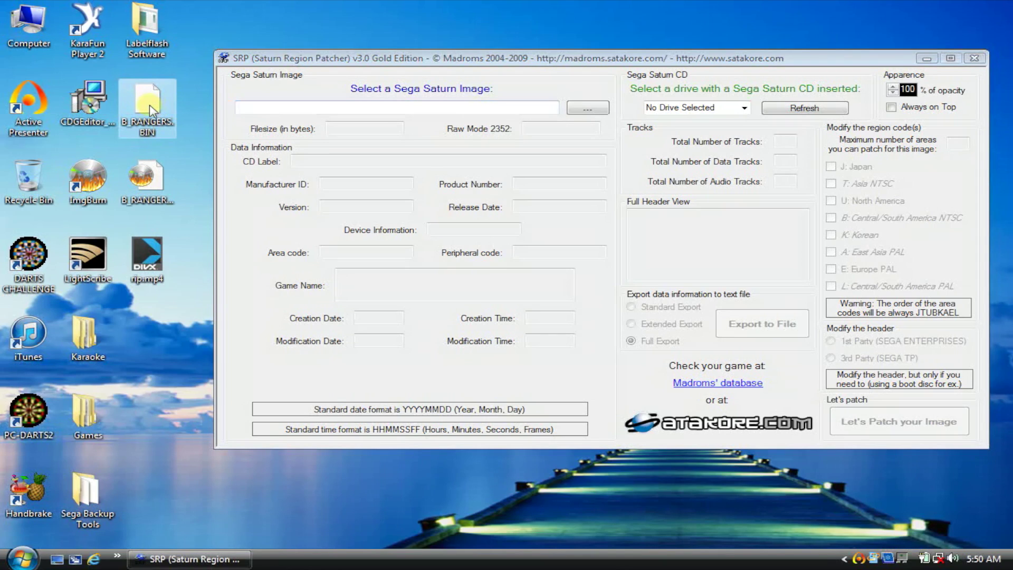
drag(149, 104, 290, 108)
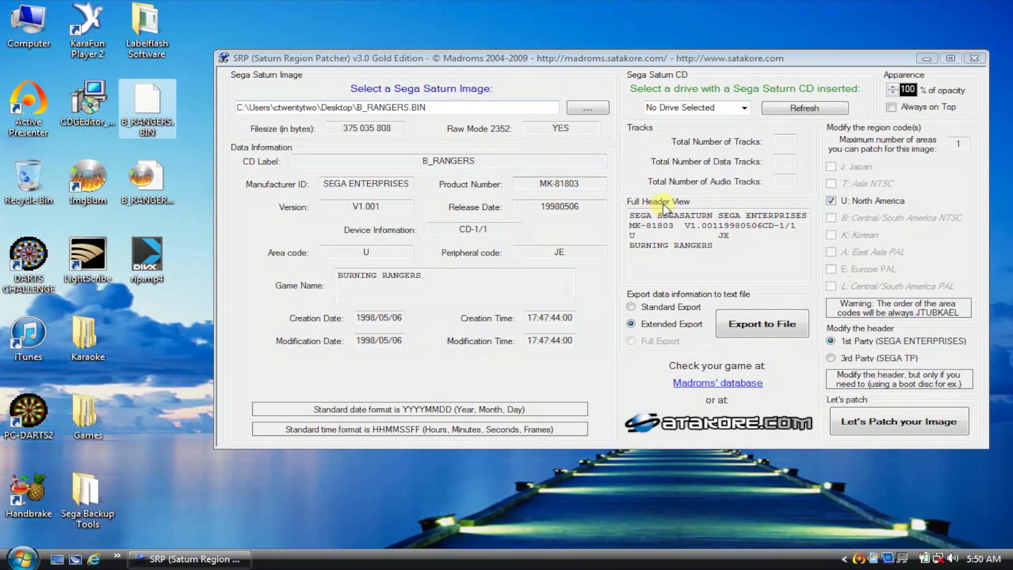
Replace region U: North America with J: Japan and apply the patch
click(833, 203)
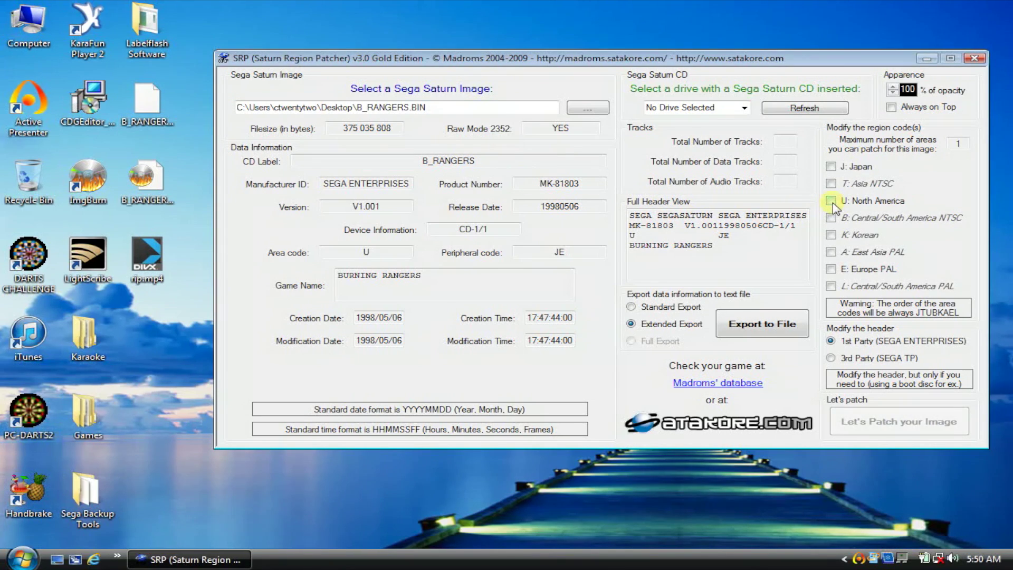
click(831, 167)
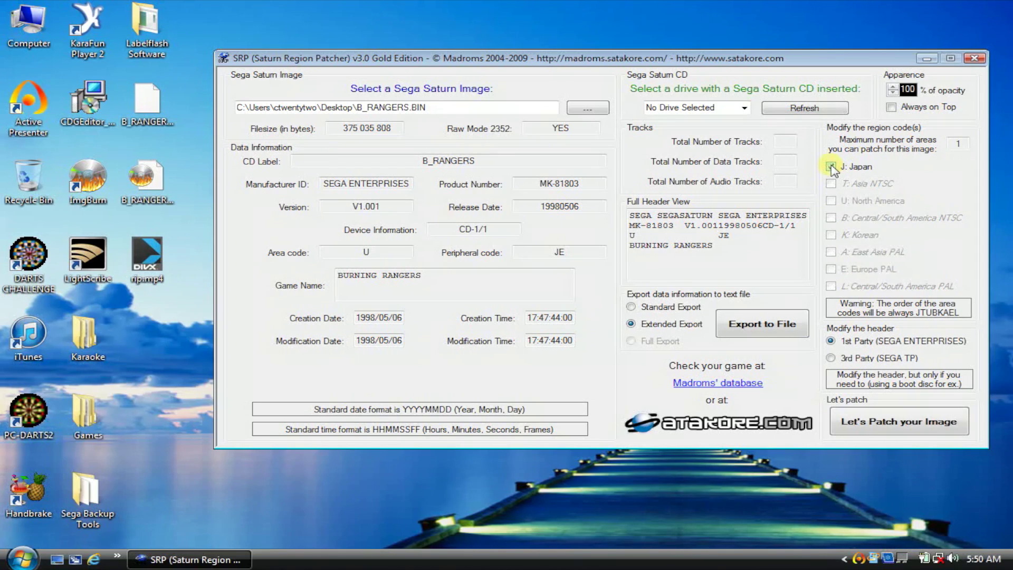
click(855, 422)
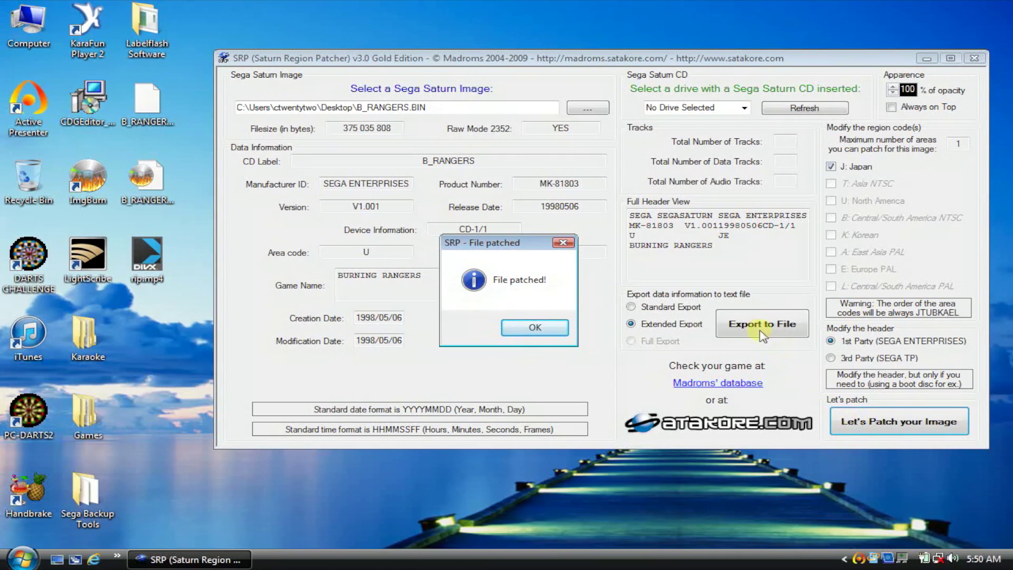
click(529, 329)
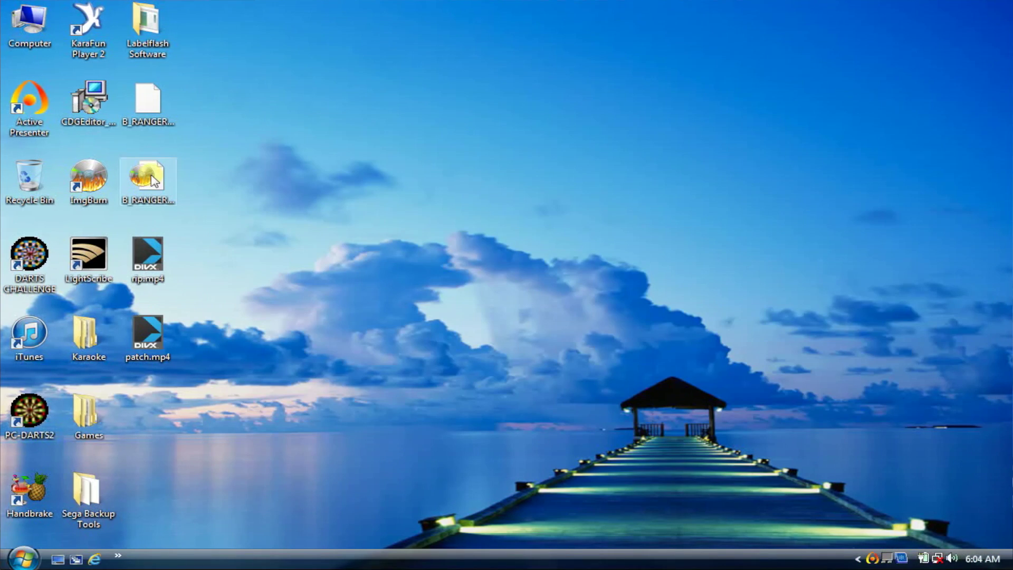
Open B_RANGERS.CUE from the Desktop in ImgBurn
click(180, 176)
click(161, 183)
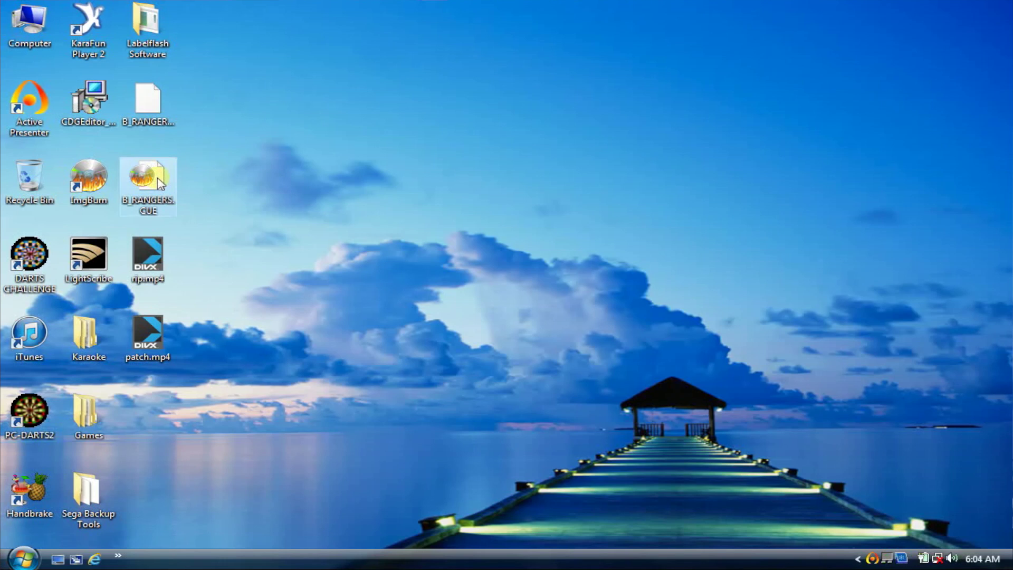
double_click(161, 183)
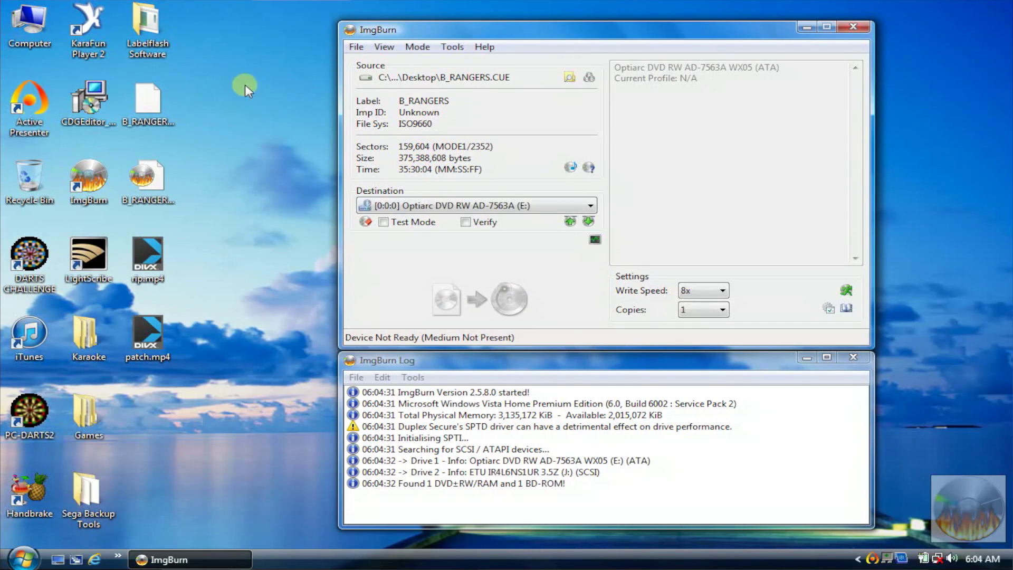
Switch ImgBurn to Write mode and set B_RANGERS.CUE as the source image
click(412, 54)
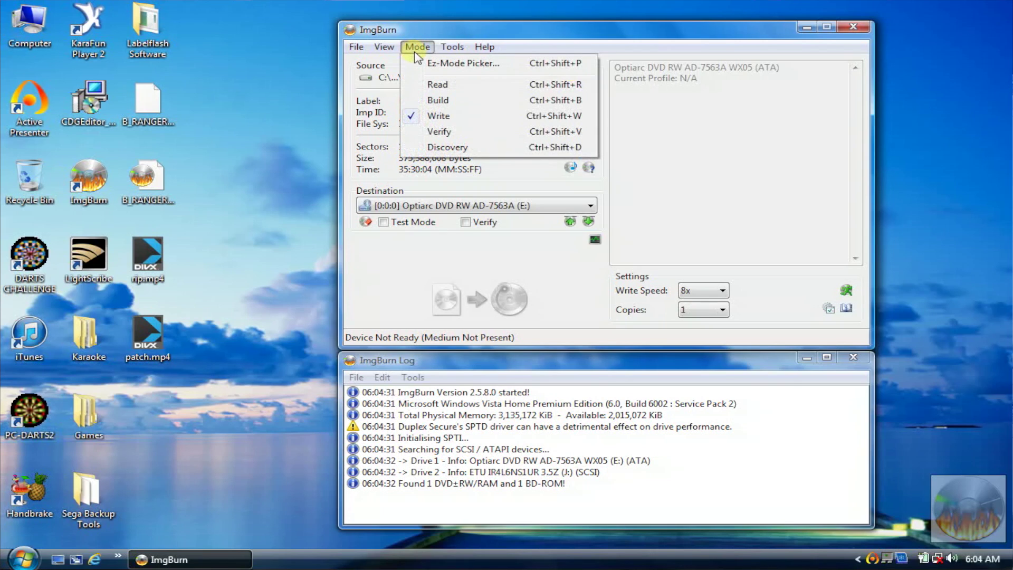
click(432, 117)
click(147, 183)
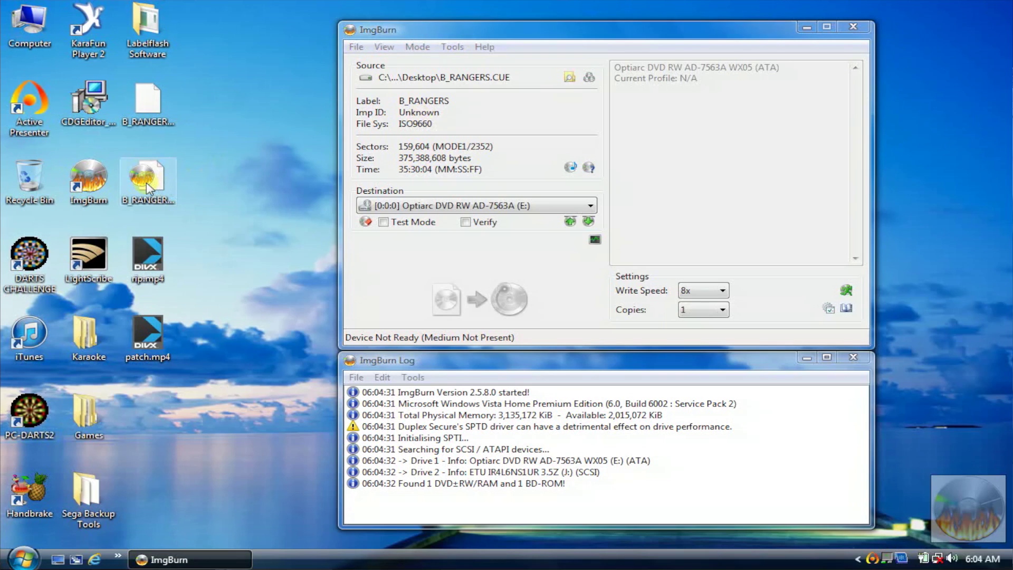
drag(238, 158, 438, 77)
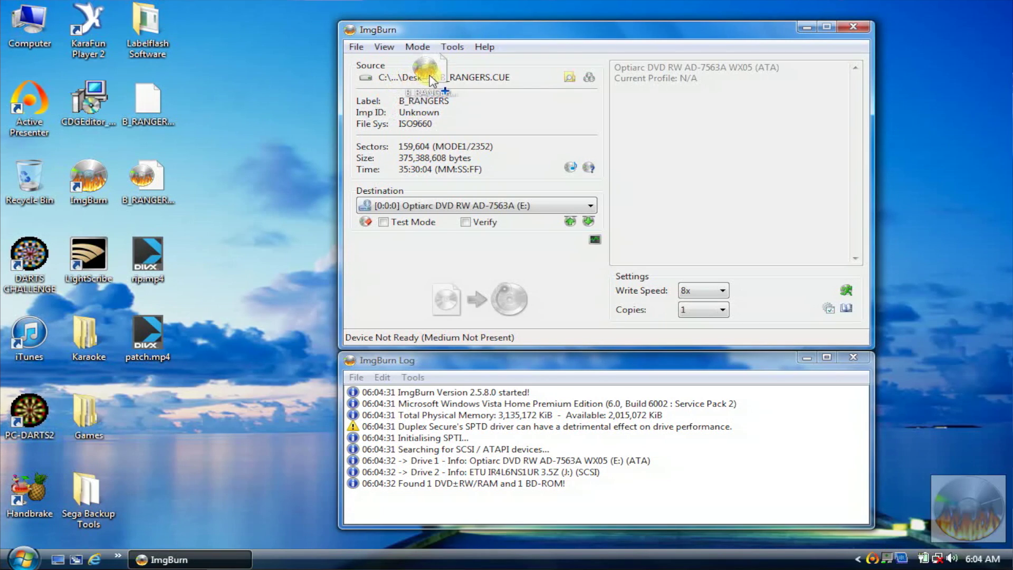
drag(438, 77, 438, 77)
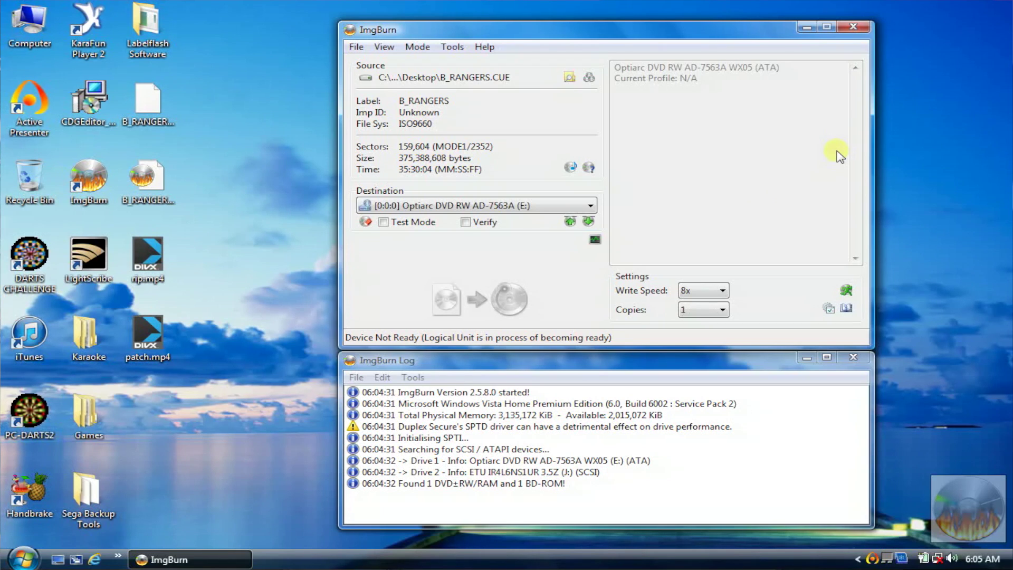
drag(855, 137, 852, 259)
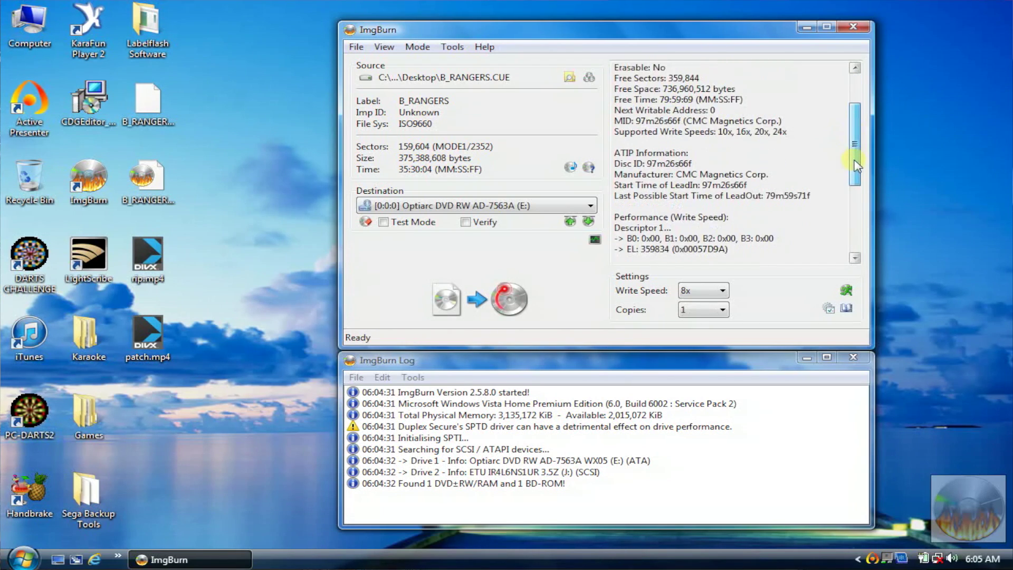
scroll(855, 184, up, 3)
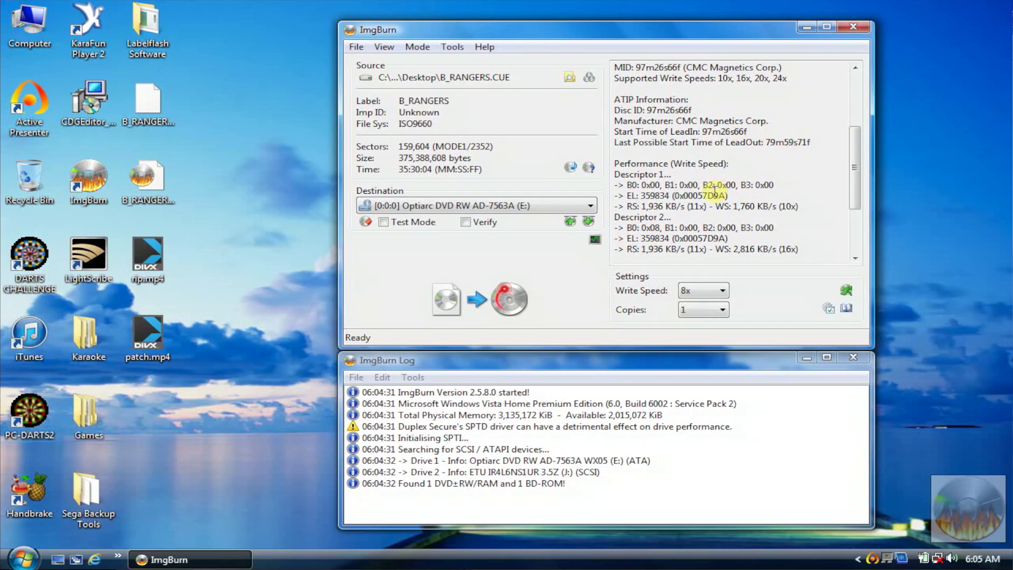
Start burning B_RANGERS.CUE onto the blank CD in the Optiarc drive
click(498, 313)
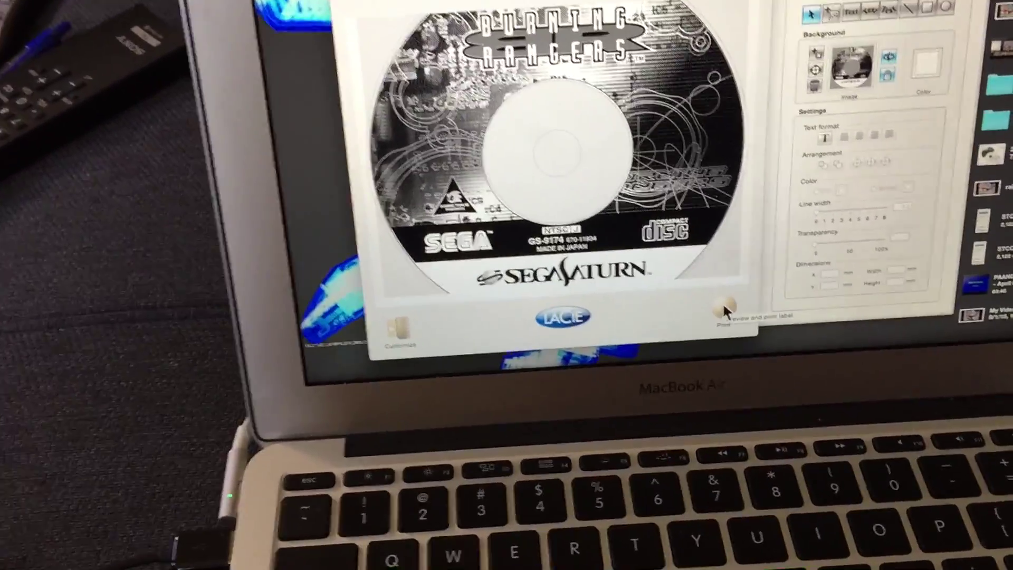
Print the Burning Rangers label at Best contrast on the TSSTcorp LightScribe drive
click(723, 303)
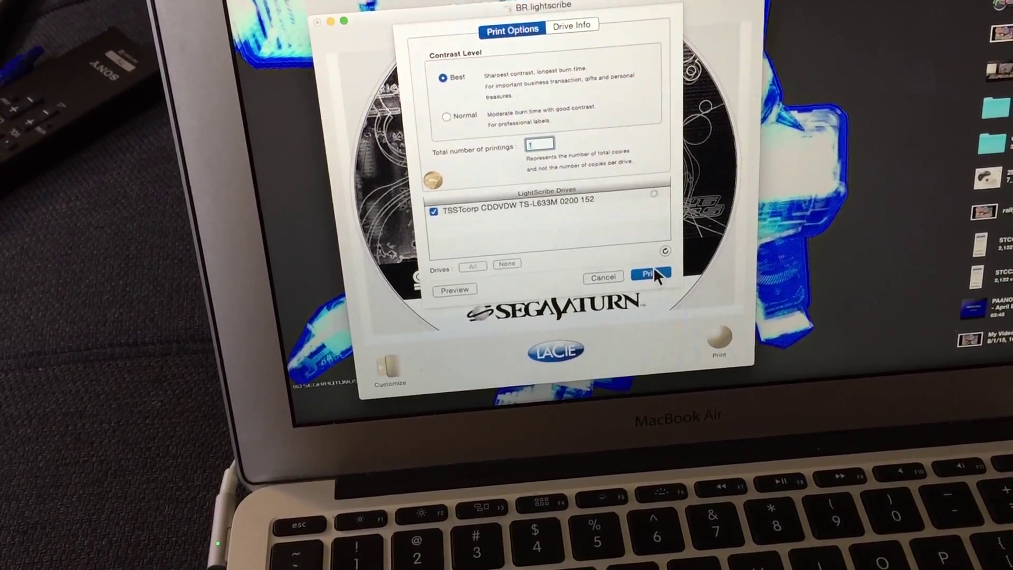
click(654, 269)
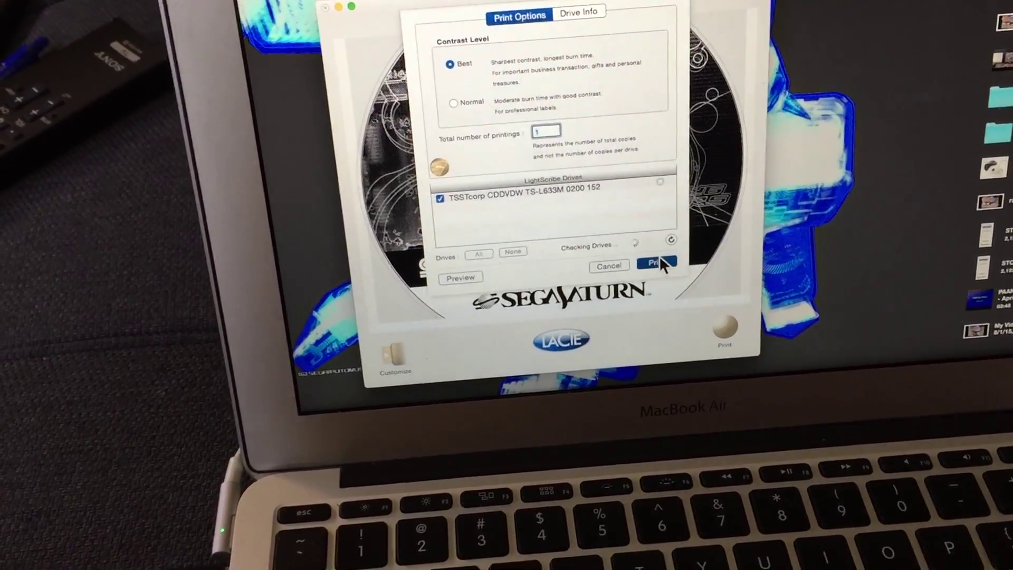